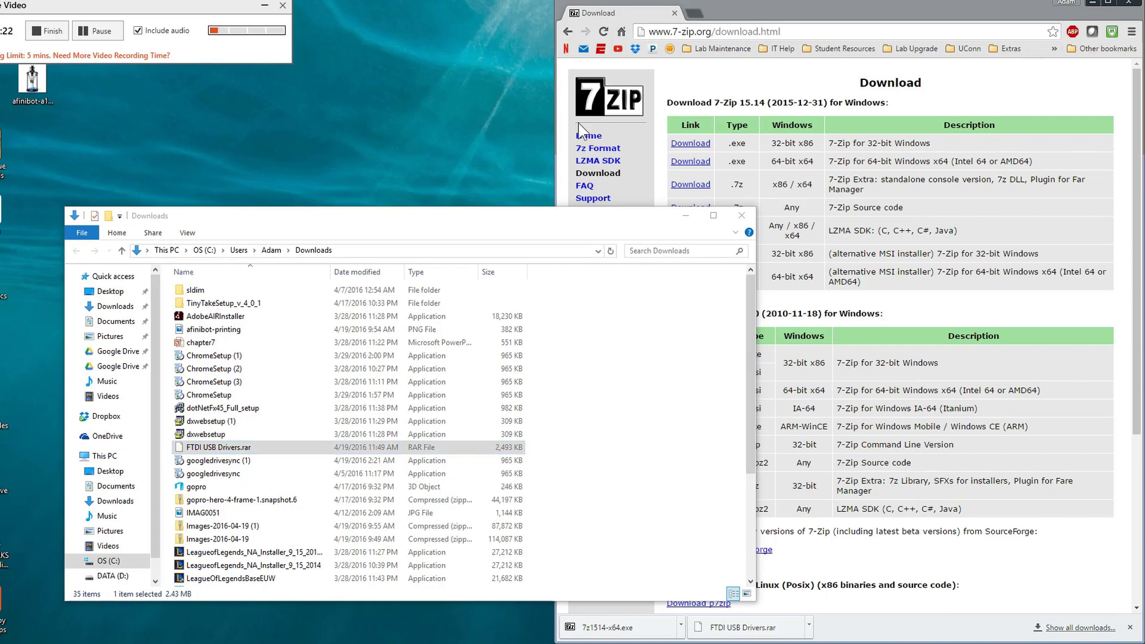
Step: Bring the 7-Zip download page window to the front
{"action": "left_click", "coordinate": [739, 18]}
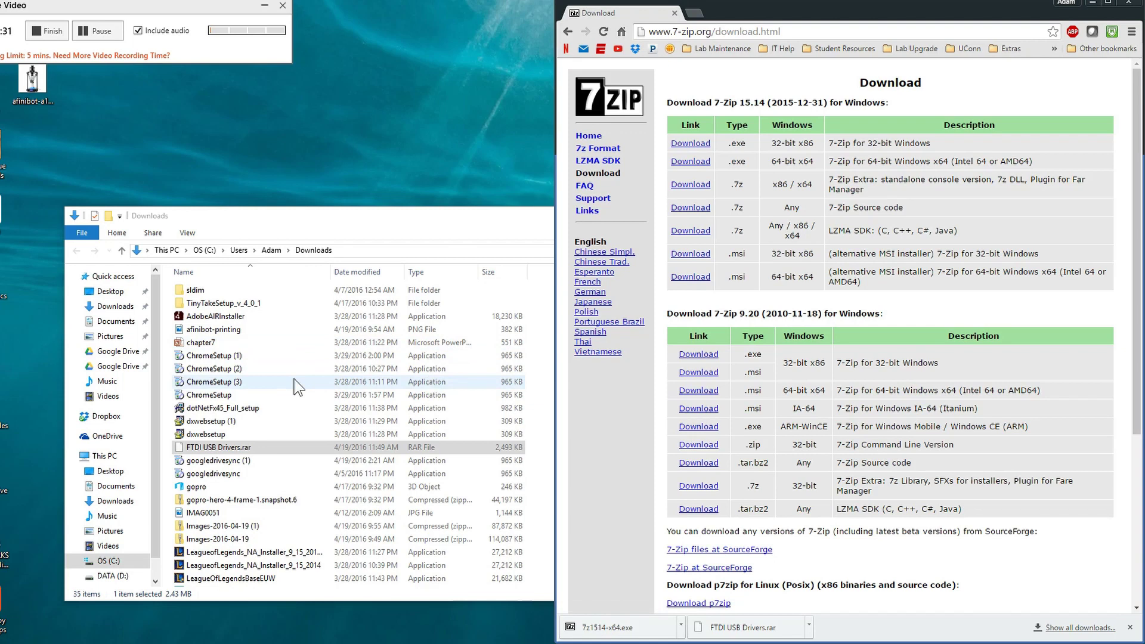
Step: Extract FTDI USB Drivers.rar with 7-Zip into the suggested FTDI USB Drivers folder
{"action": "right_click", "coordinate": [239, 458]}
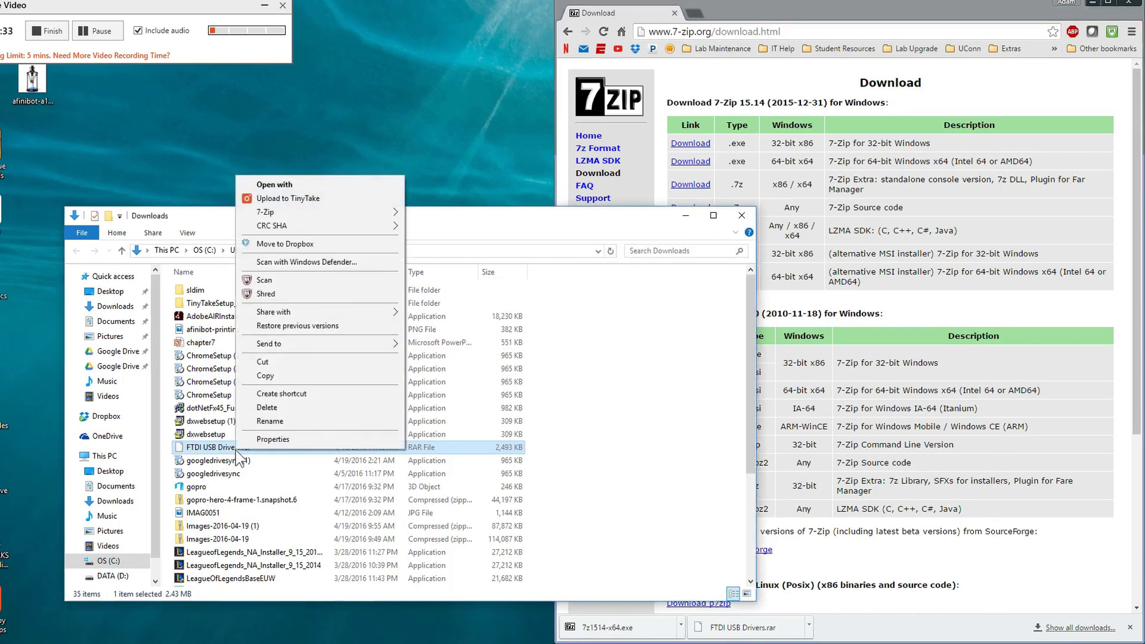
{"action": "mouse_move", "coordinate": [337, 211]}
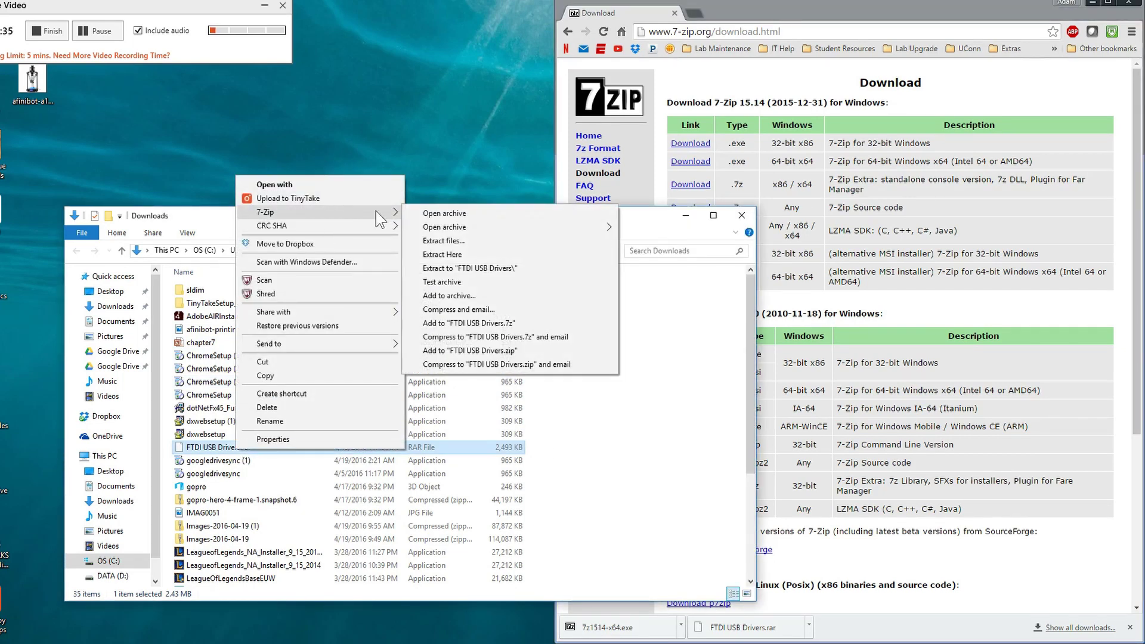
{"action": "left_click", "coordinate": [443, 241]}
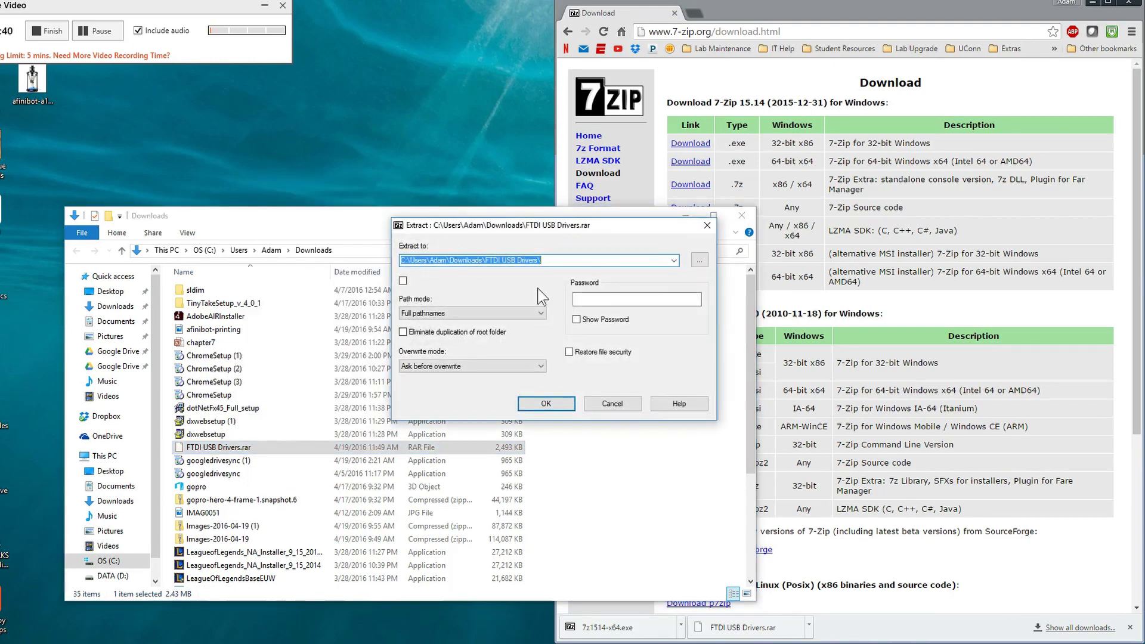
{"action": "left_click", "coordinate": [549, 404]}
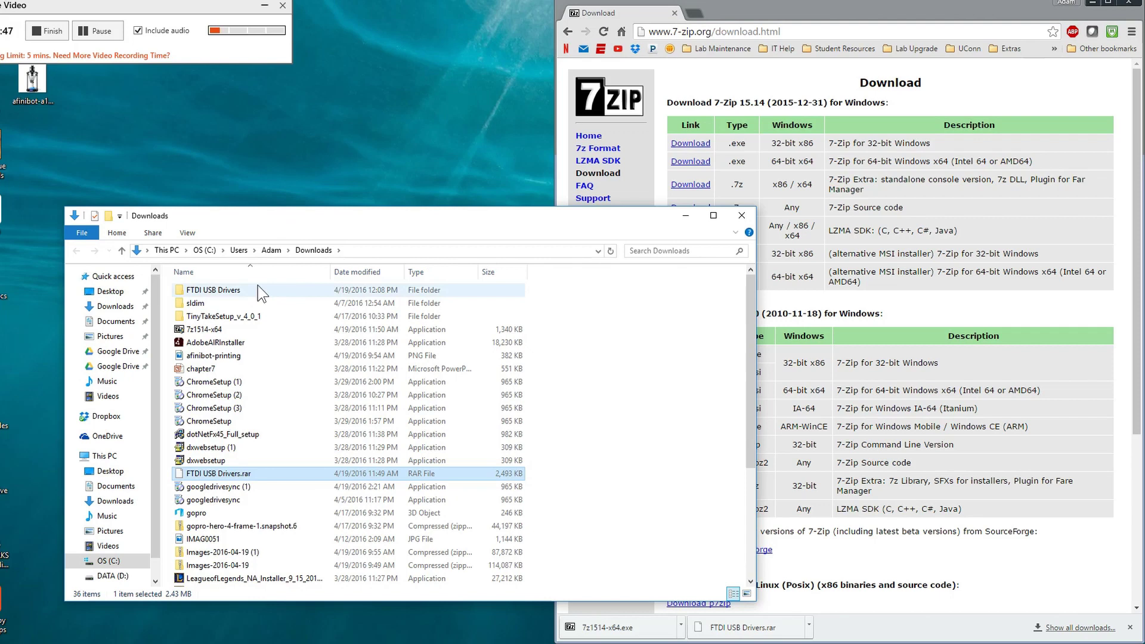
{"action": "left_click", "coordinate": [742, 216]}
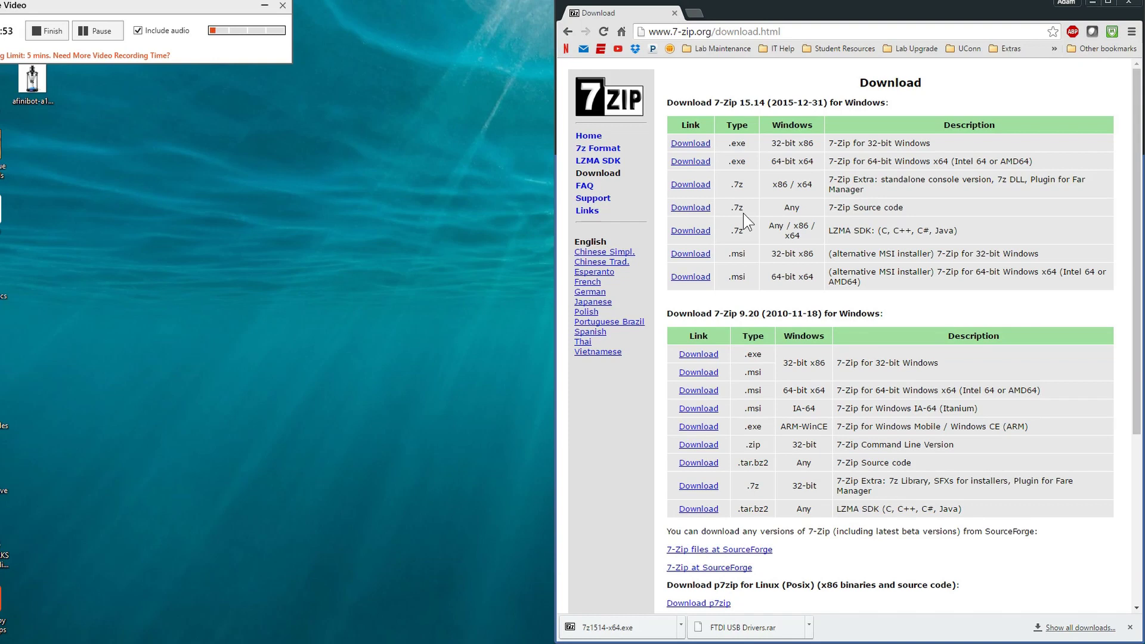
{"action": "key", "text": "super"}
{"action": "type", "text": "device"}
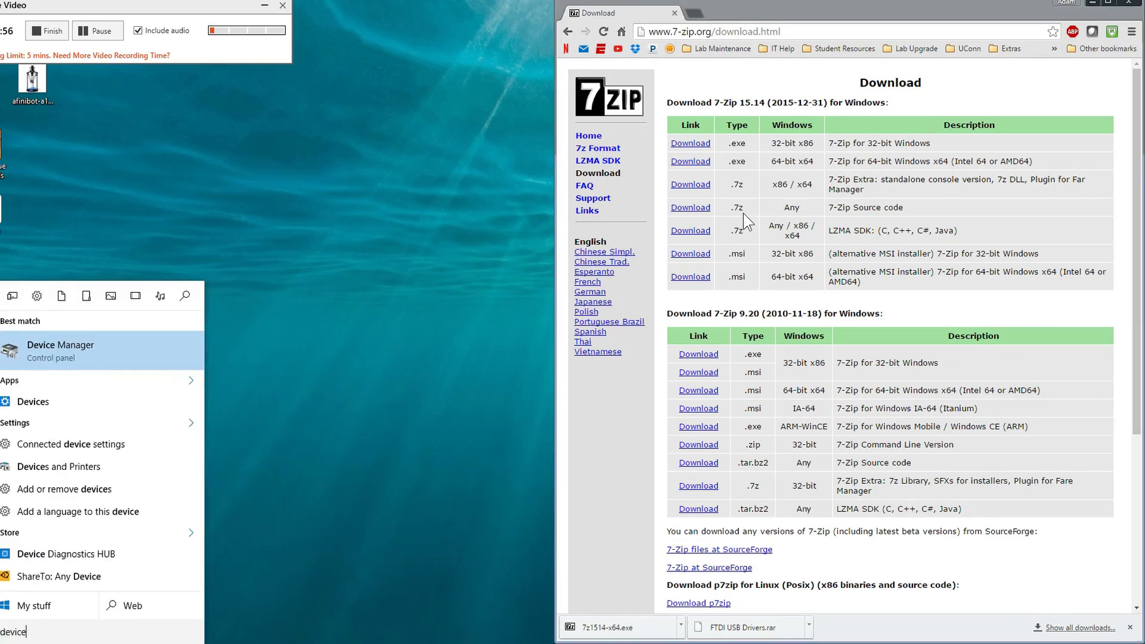
{"action": "key", "text": "Return"}
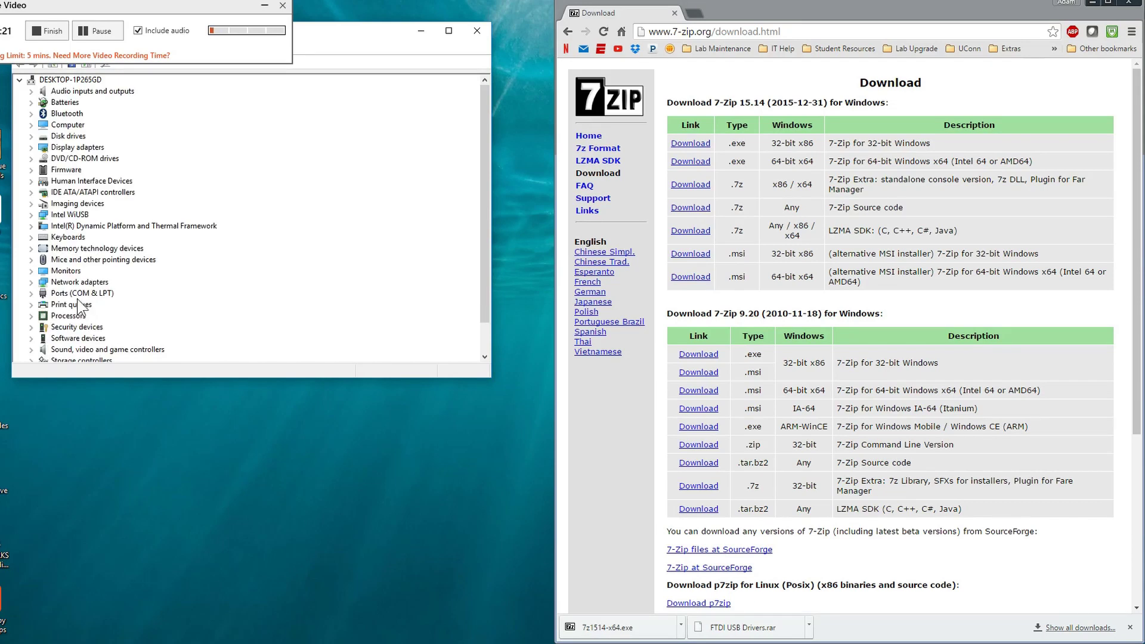
{"action": "left_click", "coordinate": [32, 293]}
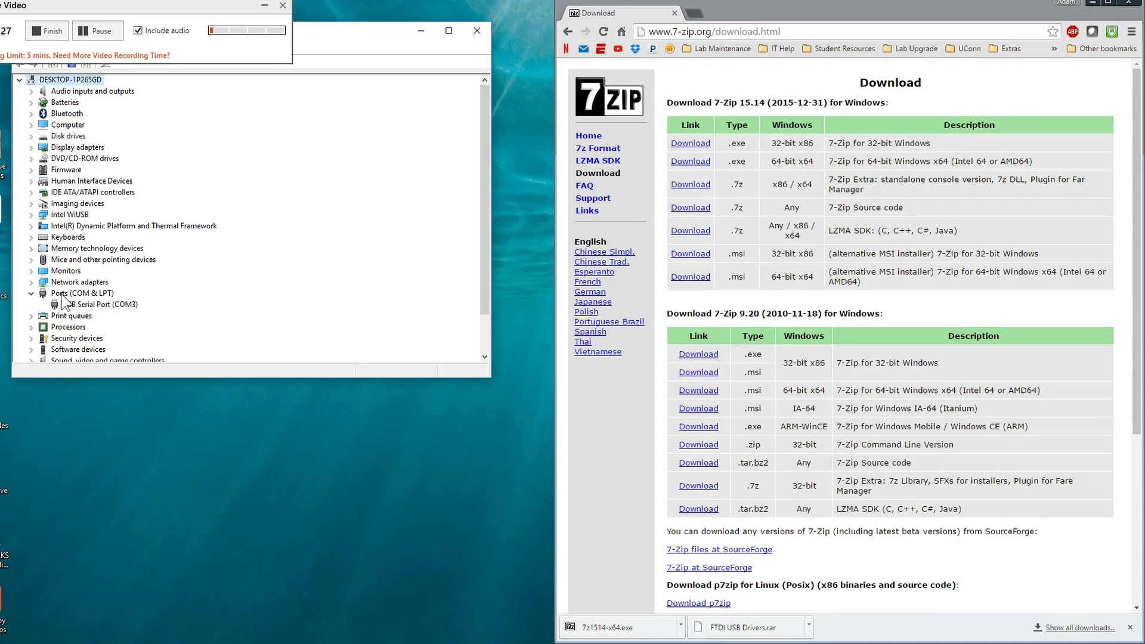
{"action": "left_click", "coordinate": [31, 293]}
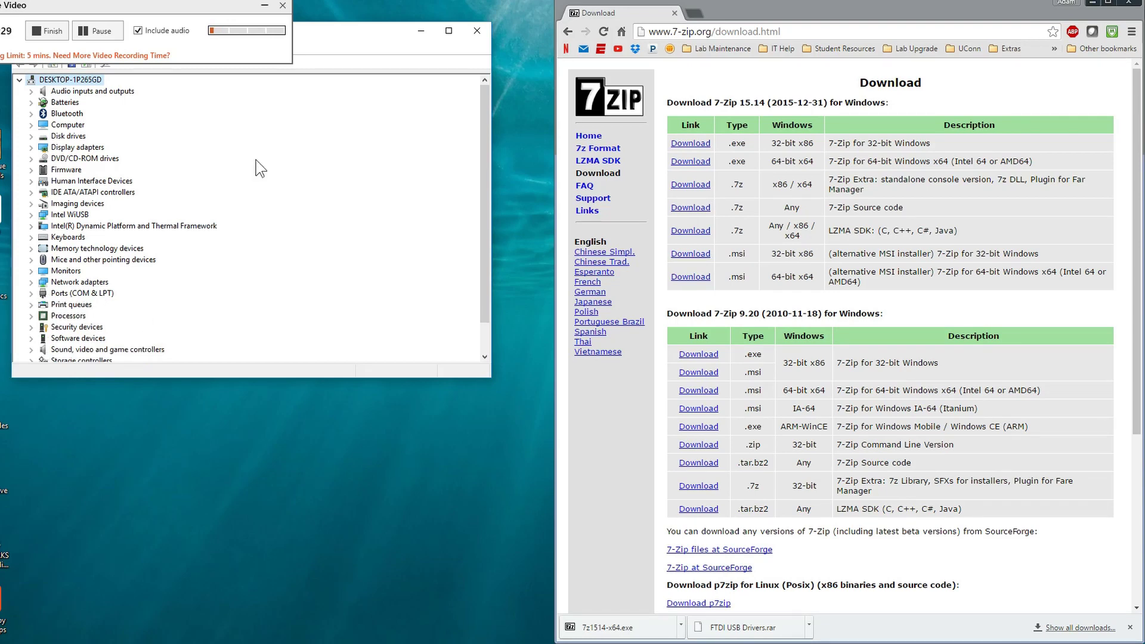
Step: Close Device Manager and launch MatterControl from Windows search ('matt')
{"action": "left_click", "coordinate": [488, 29]}
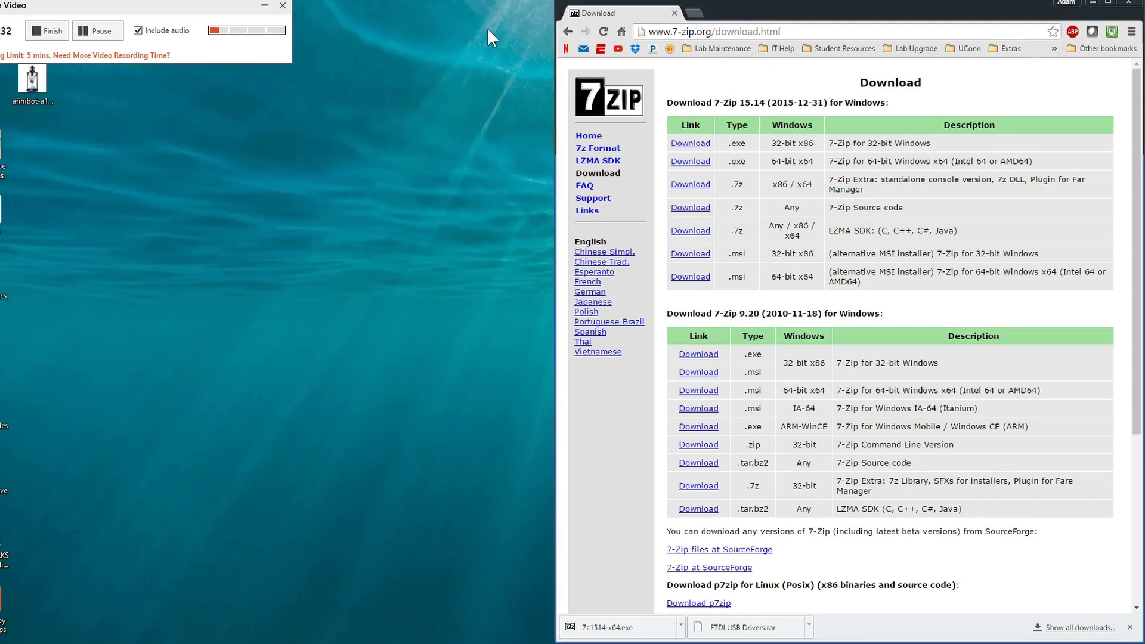
{"action": "key", "text": "super"}
{"action": "type", "text": "matt"}
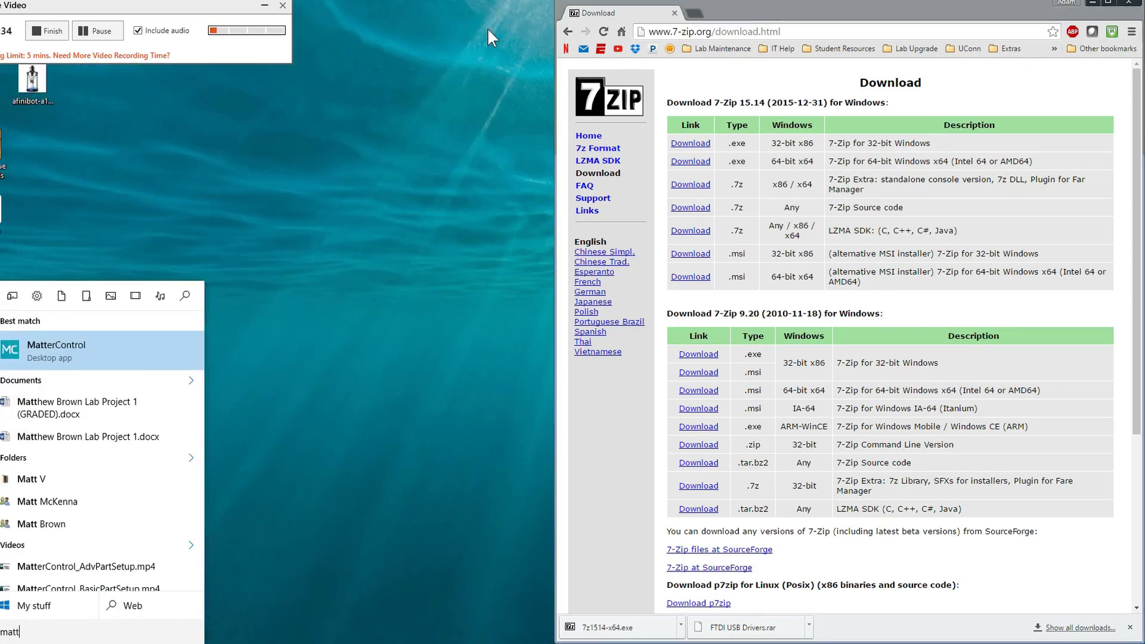
{"action": "key", "text": "Return"}
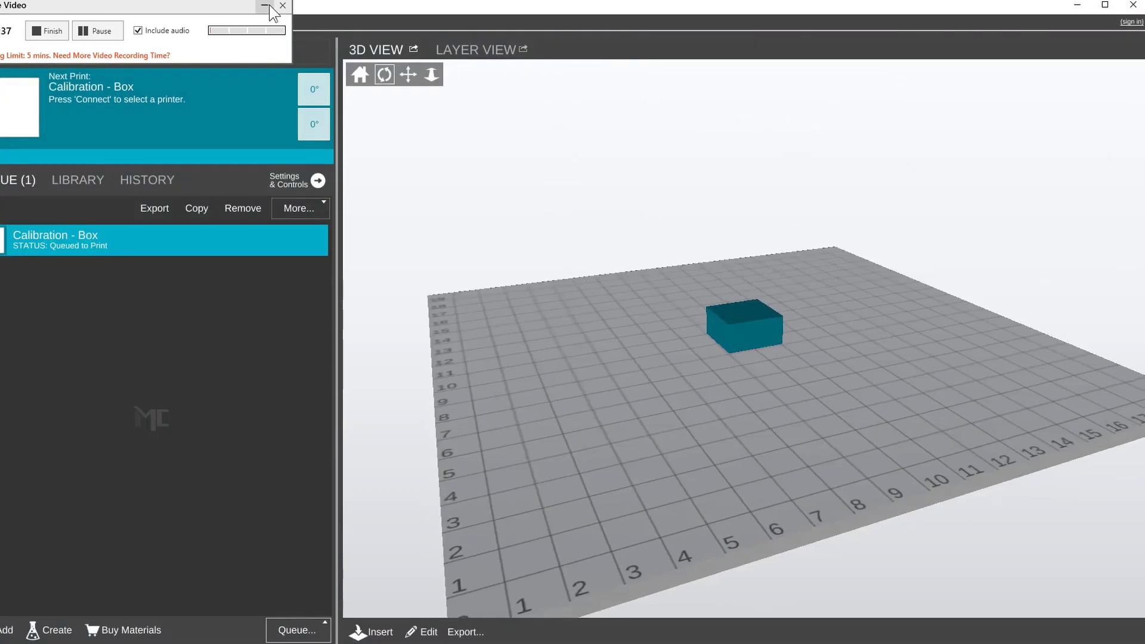
{"action": "left_click", "coordinate": [262, 6]}
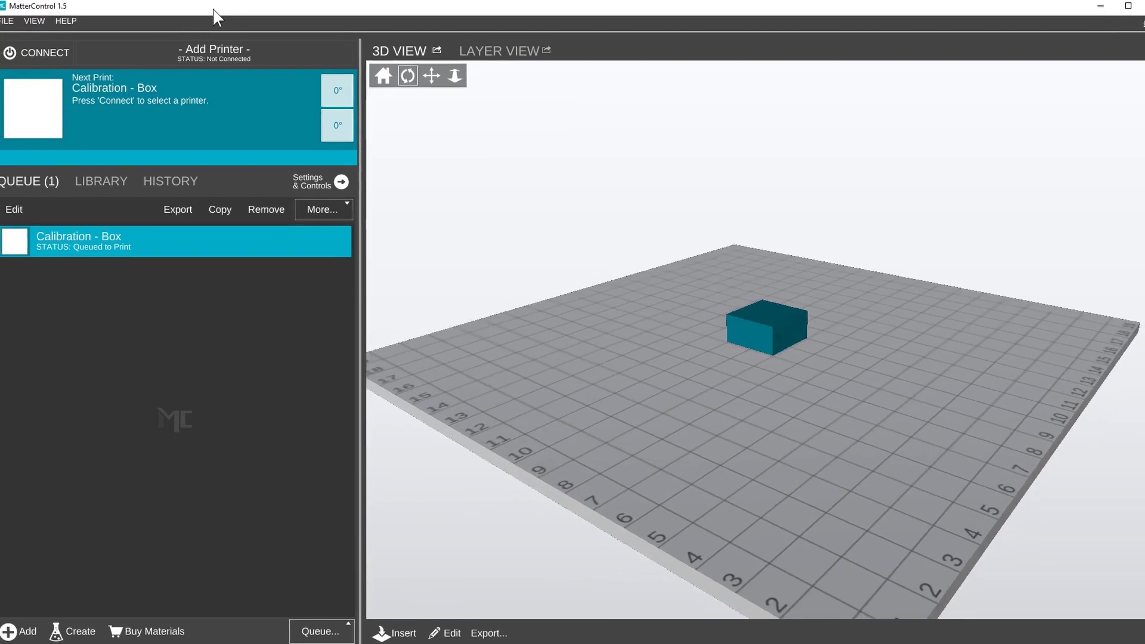
Step: Add a new printer with make Other and model Prusa i3, and save the setup
{"action": "left_click", "coordinate": [226, 58]}
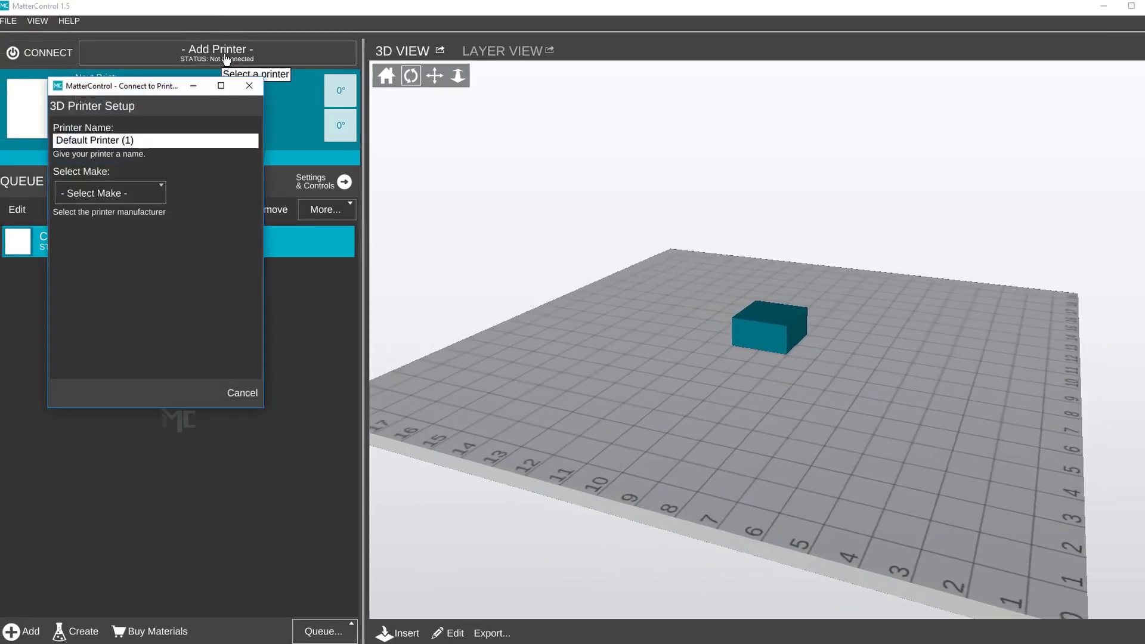
{"action": "left_click", "coordinate": [139, 192]}
{"action": "left_click_drag", "start_coordinate": [167, 210], "coordinate": [169, 313]}
{"action": "left_click", "coordinate": [129, 316]}
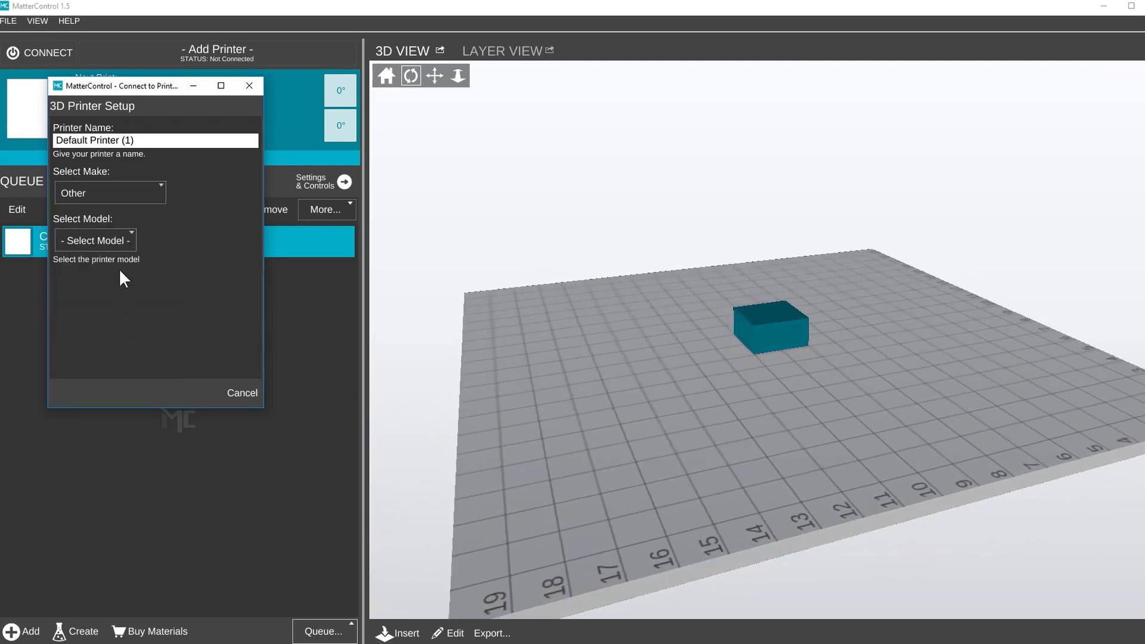
{"action": "left_click", "coordinate": [121, 241]}
{"action": "scroll", "coordinate": [141, 295], "scroll_direction": "down", "scroll_amount": 1}
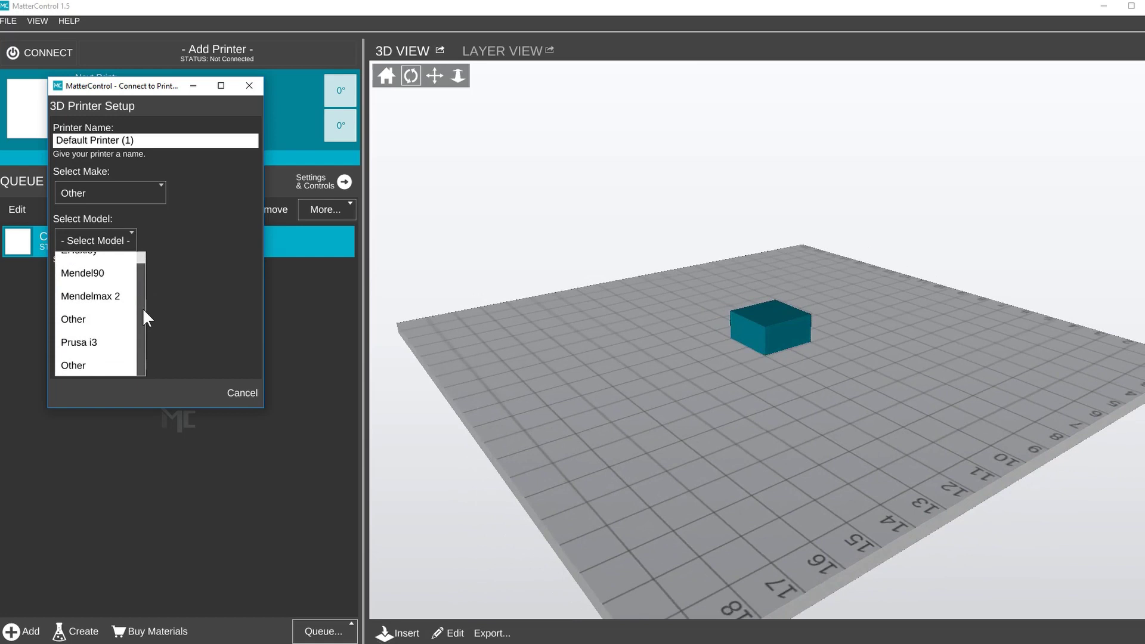
{"action": "left_click", "coordinate": [102, 341]}
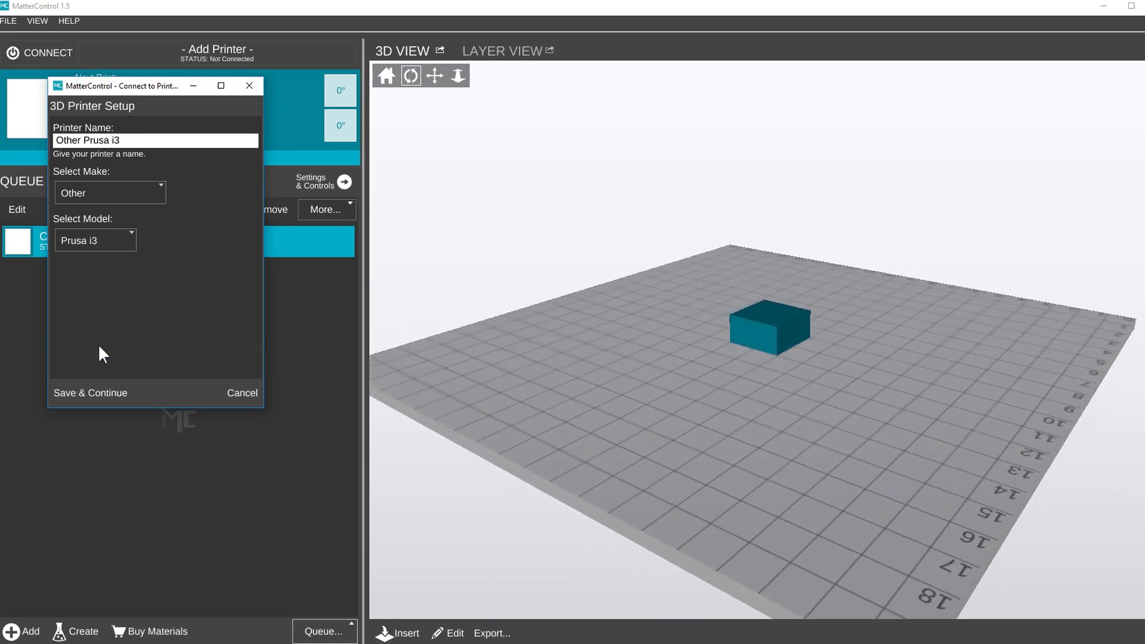
{"action": "left_click", "coordinate": [92, 393]}
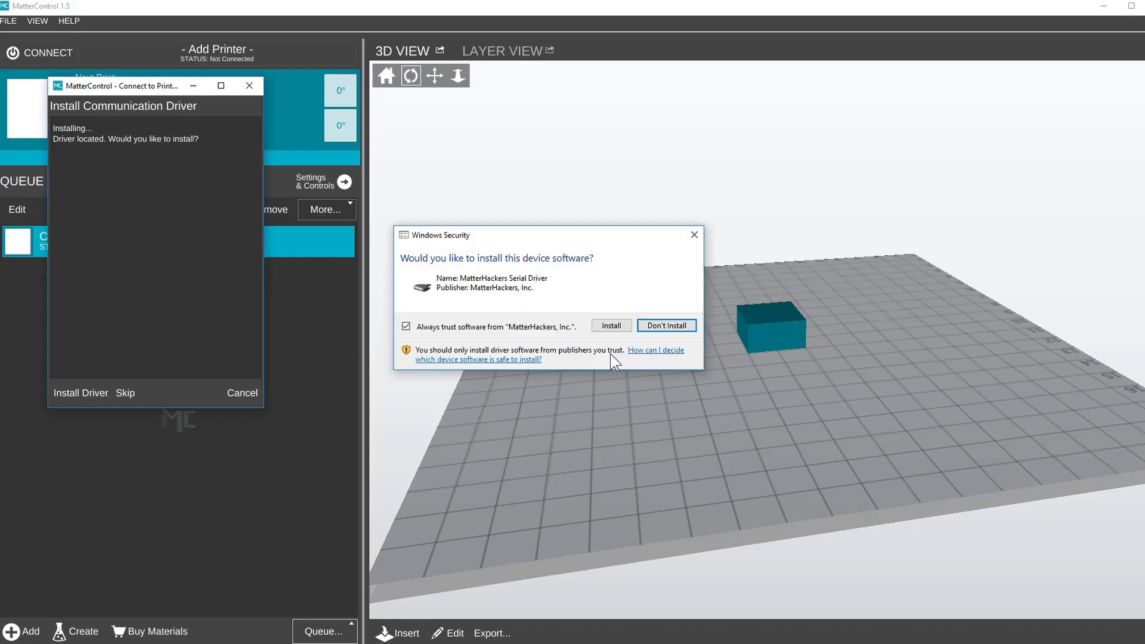
Step: Approve the MatterHackers Serial Driver install, then try auto-detecting and connecting to the printer
{"action": "left_click", "coordinate": [611, 326]}
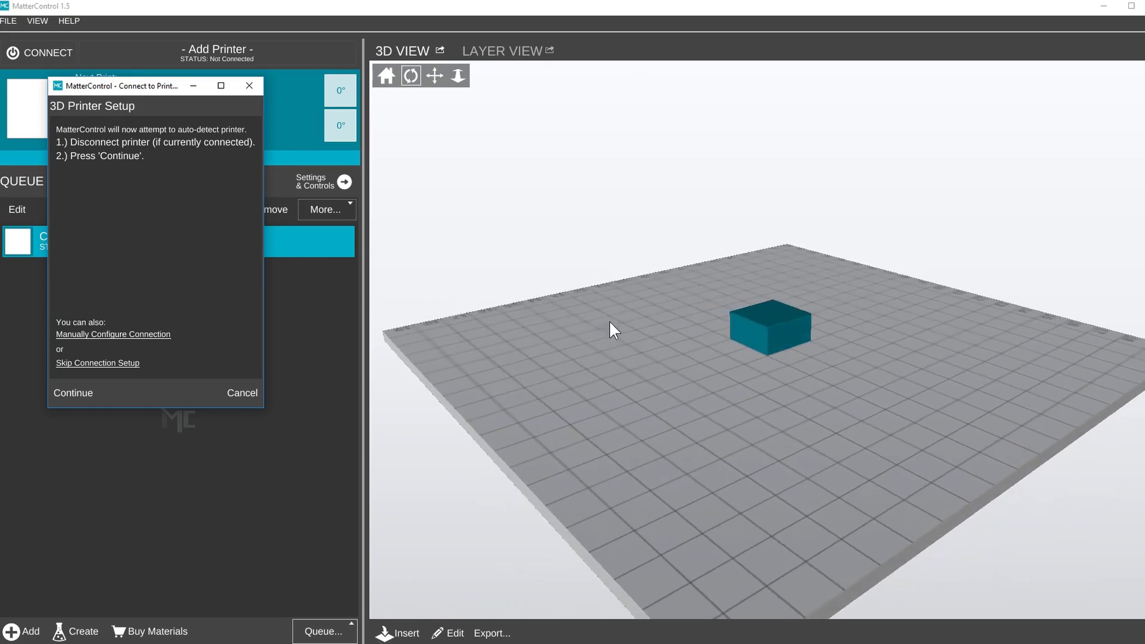
{"action": "left_click", "coordinate": [81, 390]}
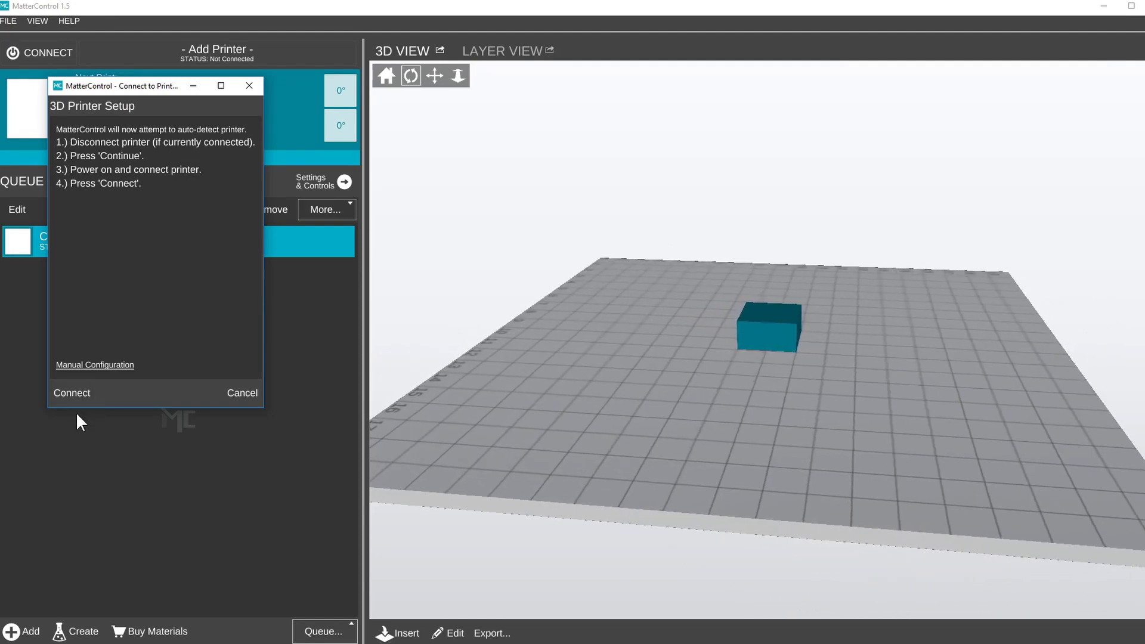
{"action": "left_click", "coordinate": [77, 391]}
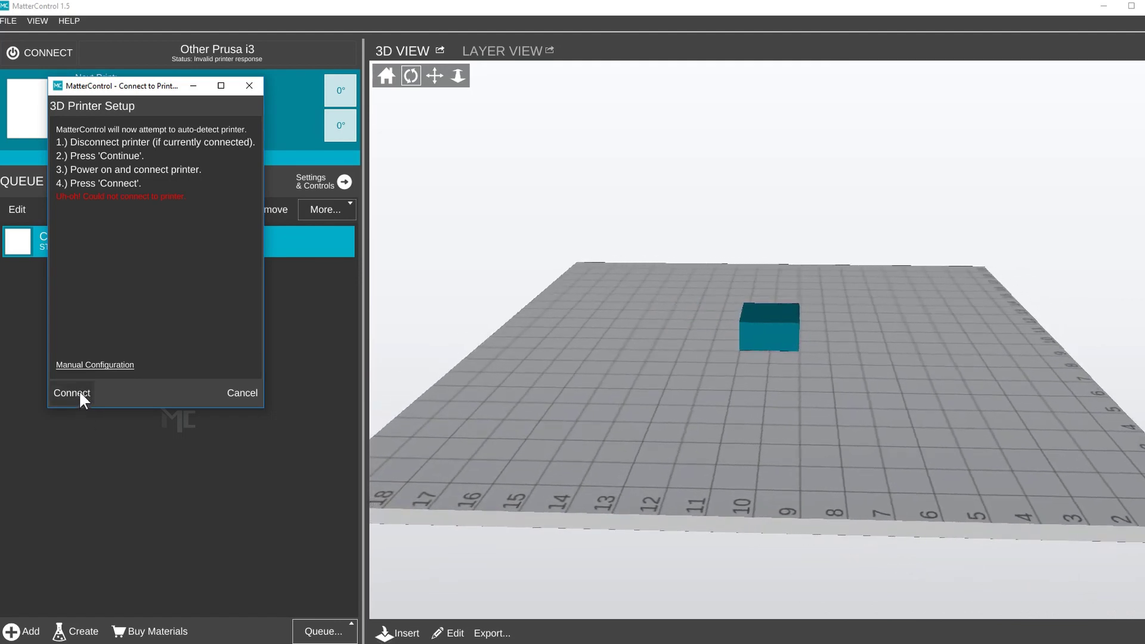
Step: Manually connect the printer on serial port COM3, then cancel after the connection fails
{"action": "left_click", "coordinate": [101, 367]}
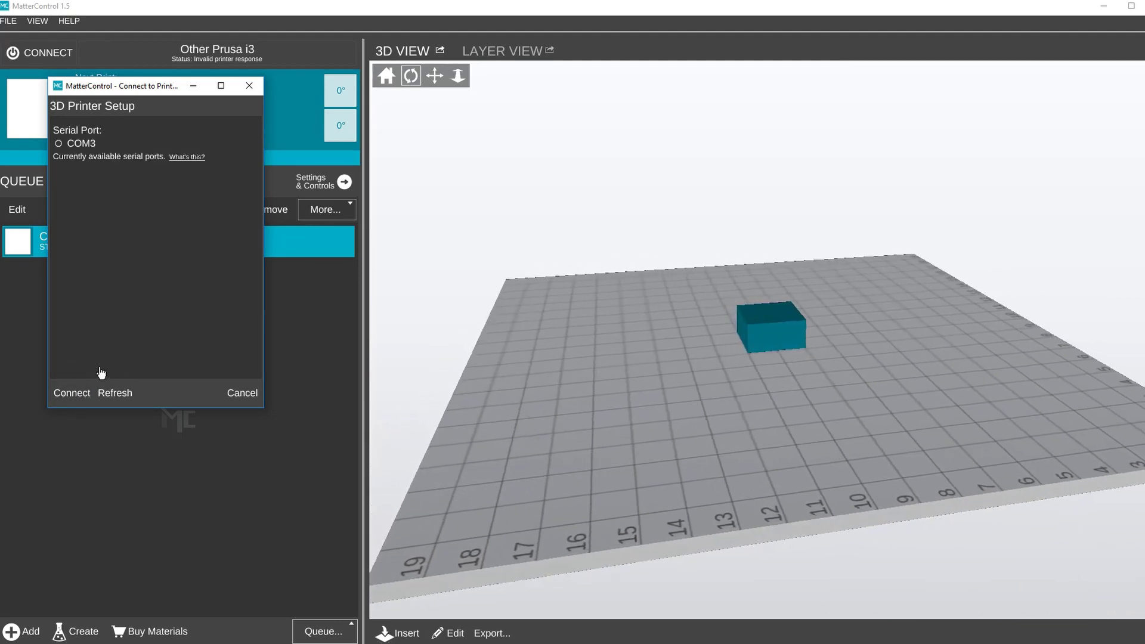
{"action": "left_click", "coordinate": [60, 142]}
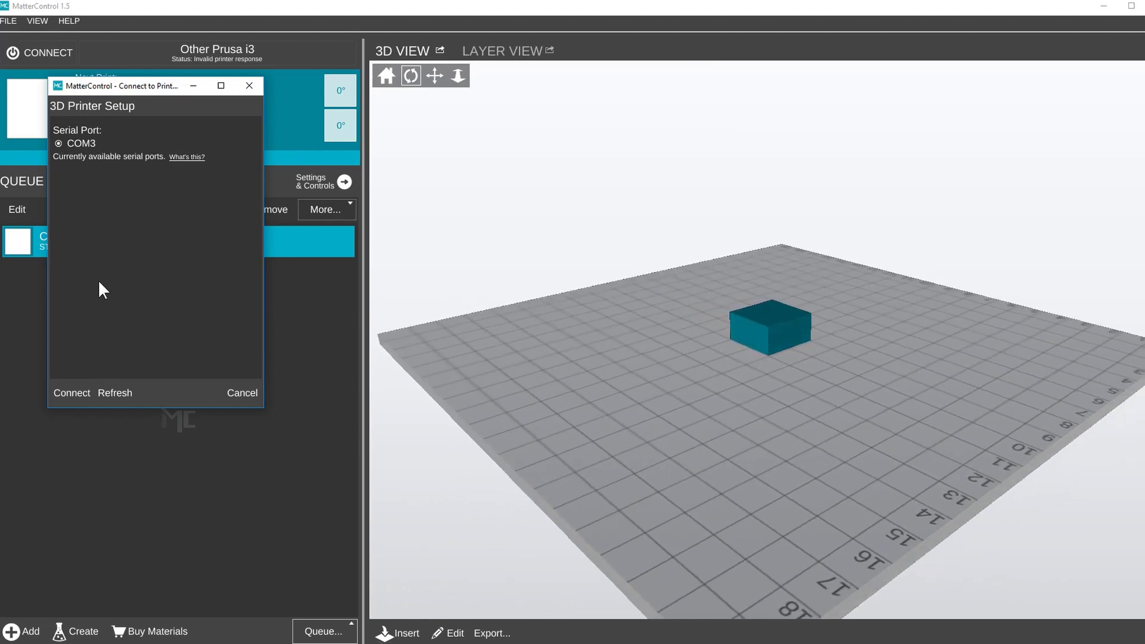
{"action": "left_click", "coordinate": [85, 387]}
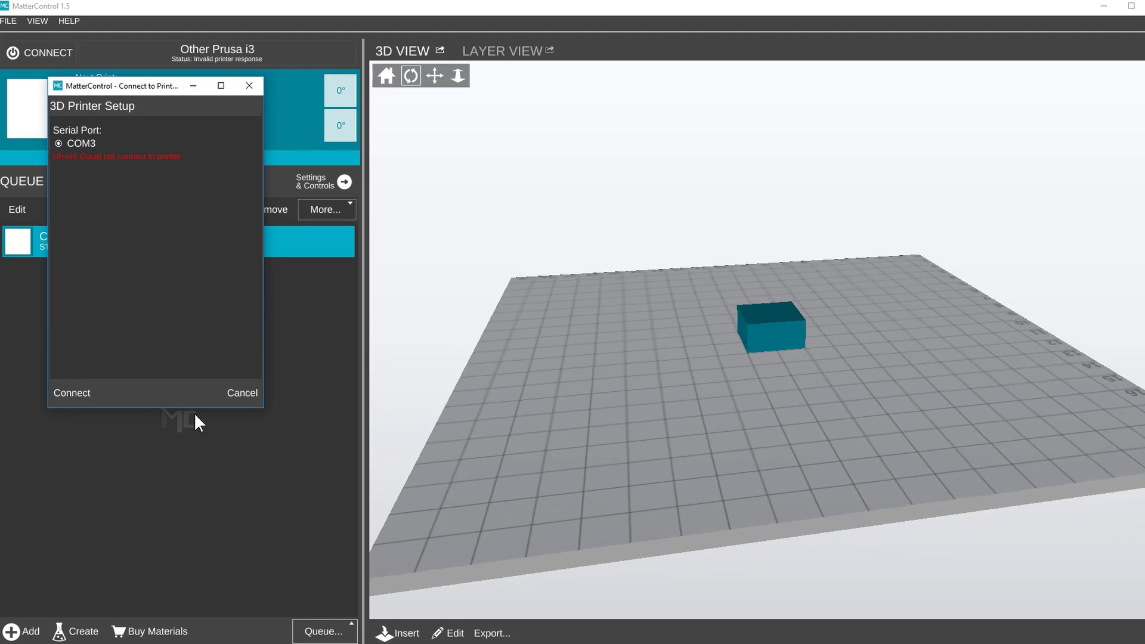
{"action": "left_click", "coordinate": [241, 386]}
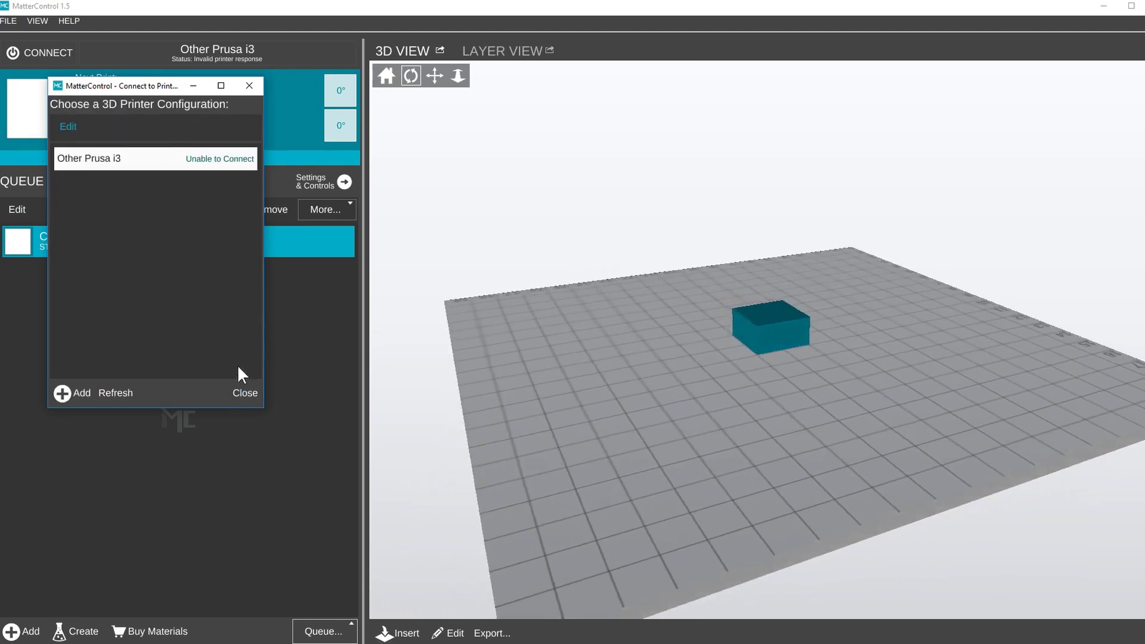
Step: Edit the Other Prusa i3 printer to use baud rate 115200, save it, and close the window
{"action": "left_click", "coordinate": [67, 126]}
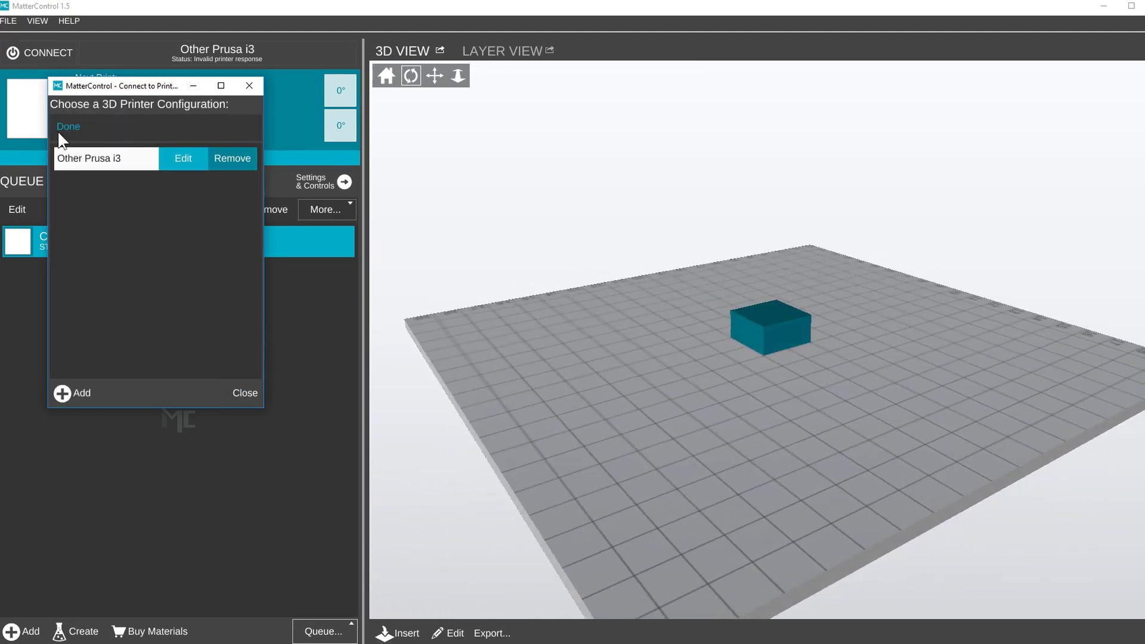
{"action": "left_click", "coordinate": [178, 157]}
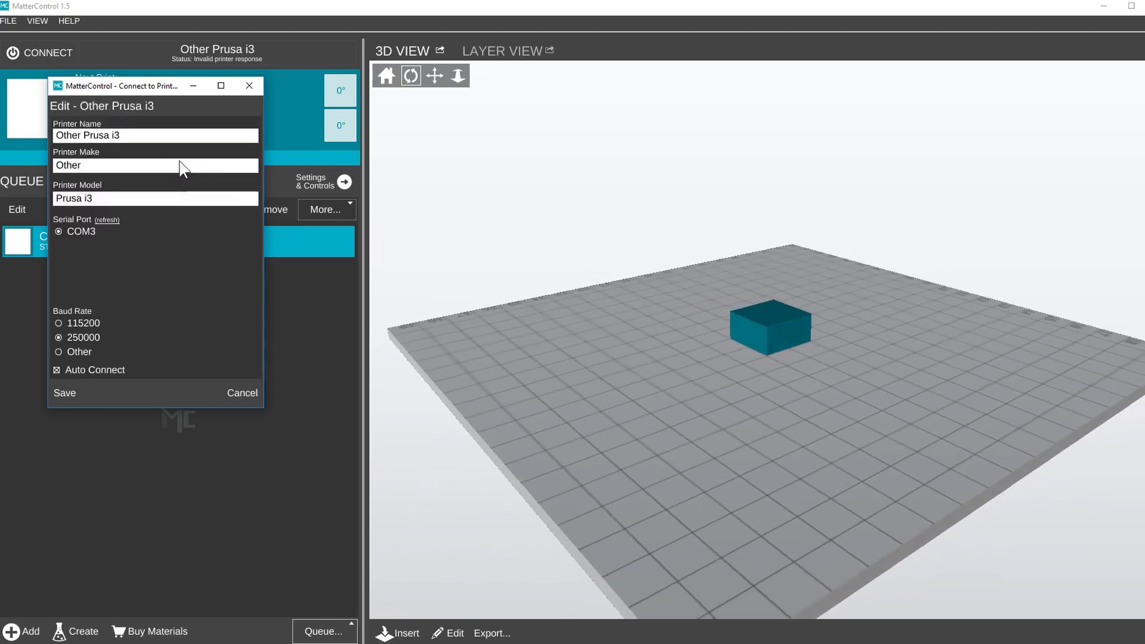
{"action": "left_click", "coordinate": [59, 321]}
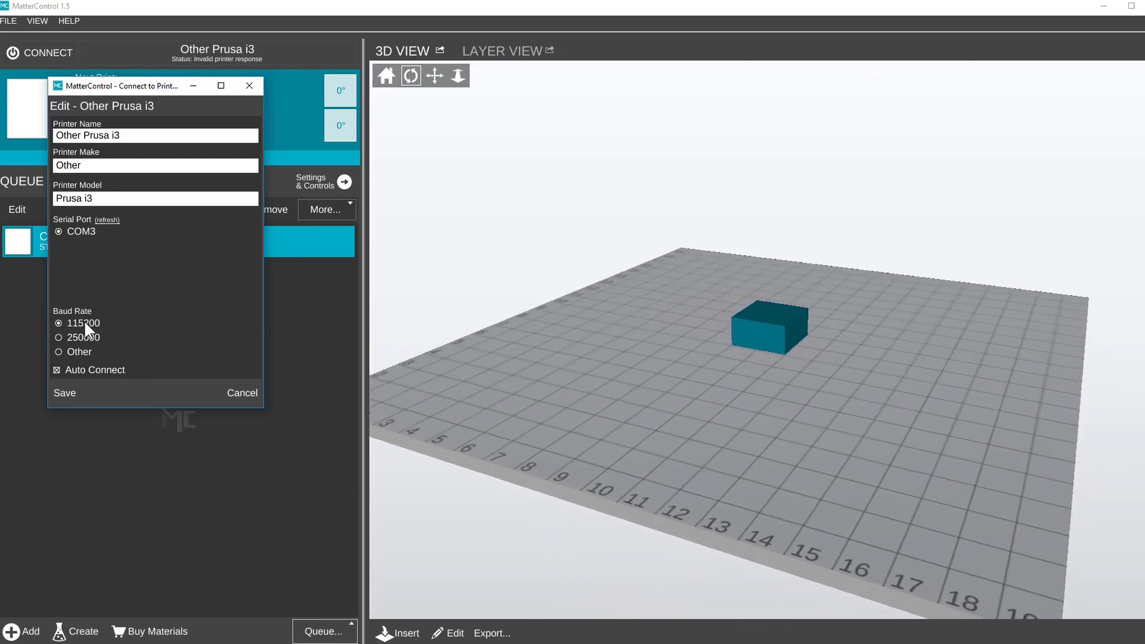
{"action": "left_click", "coordinate": [70, 387]}
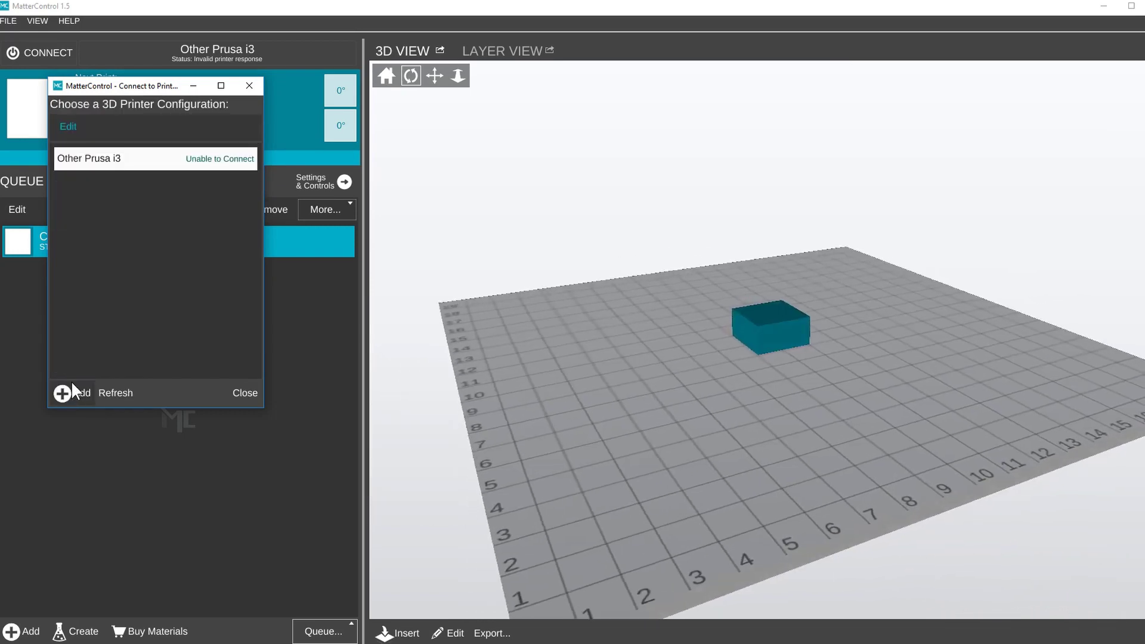
{"action": "left_click", "coordinate": [245, 393]}
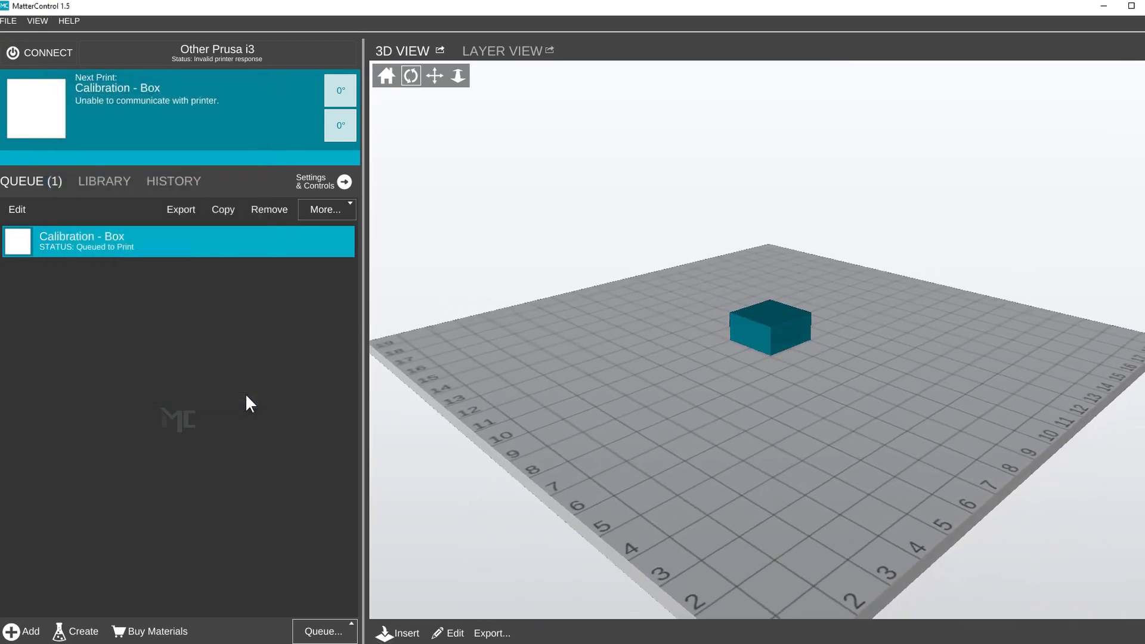
Step: Connect to the Other Prusa i3 so it reports Connected with 21.1° temperatures
{"action": "left_click", "coordinate": [70, 53]}
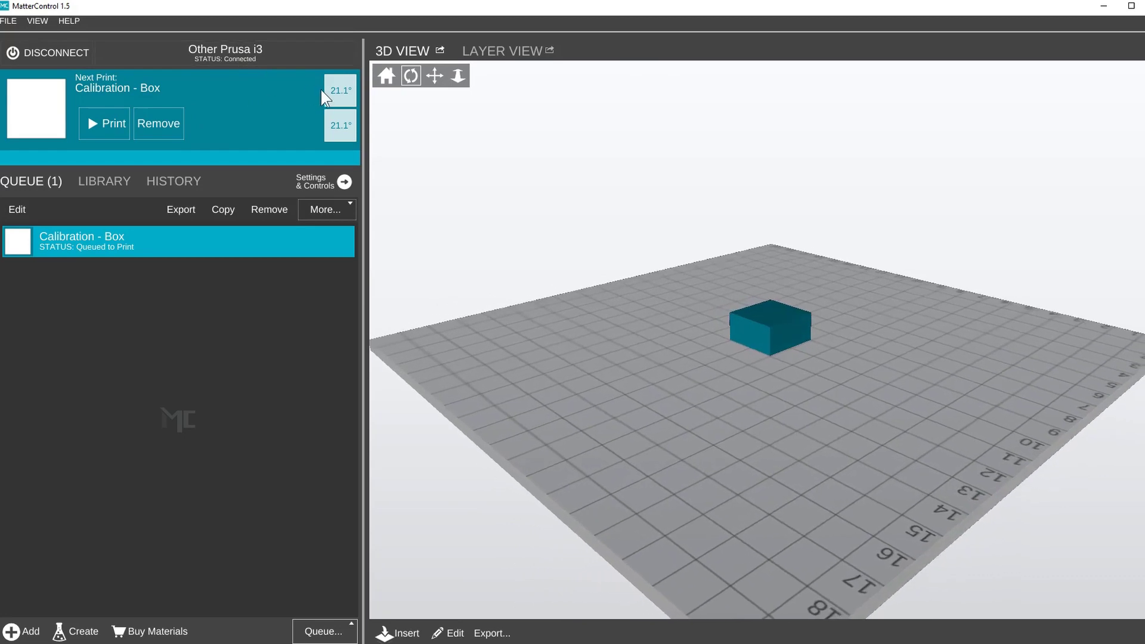
{"action": "mouse_move", "coordinate": [340, 96]}
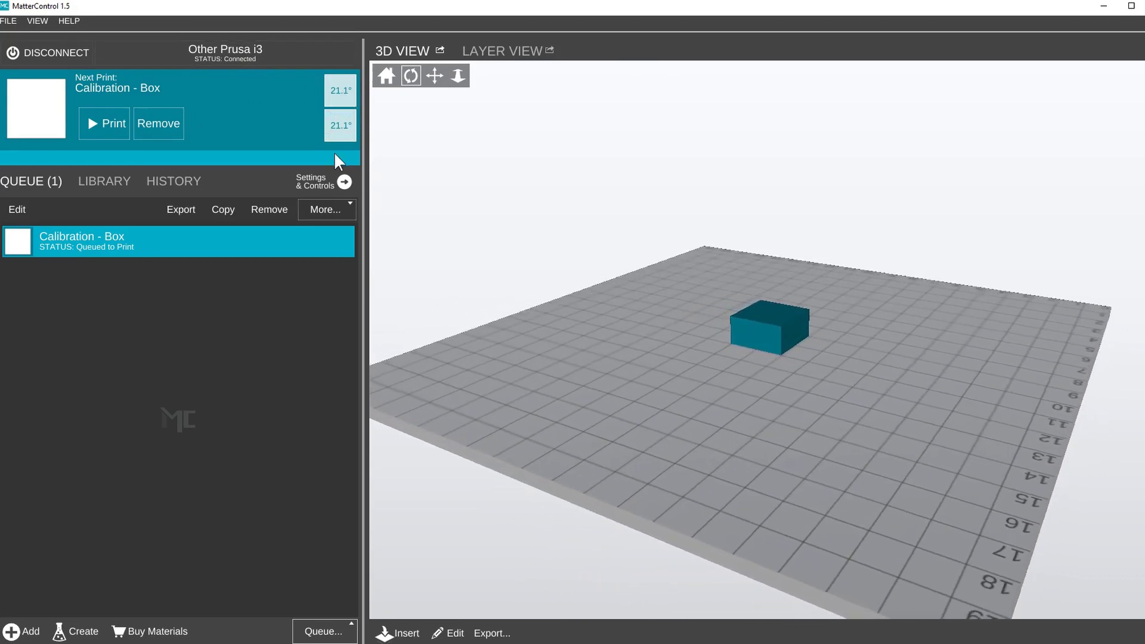